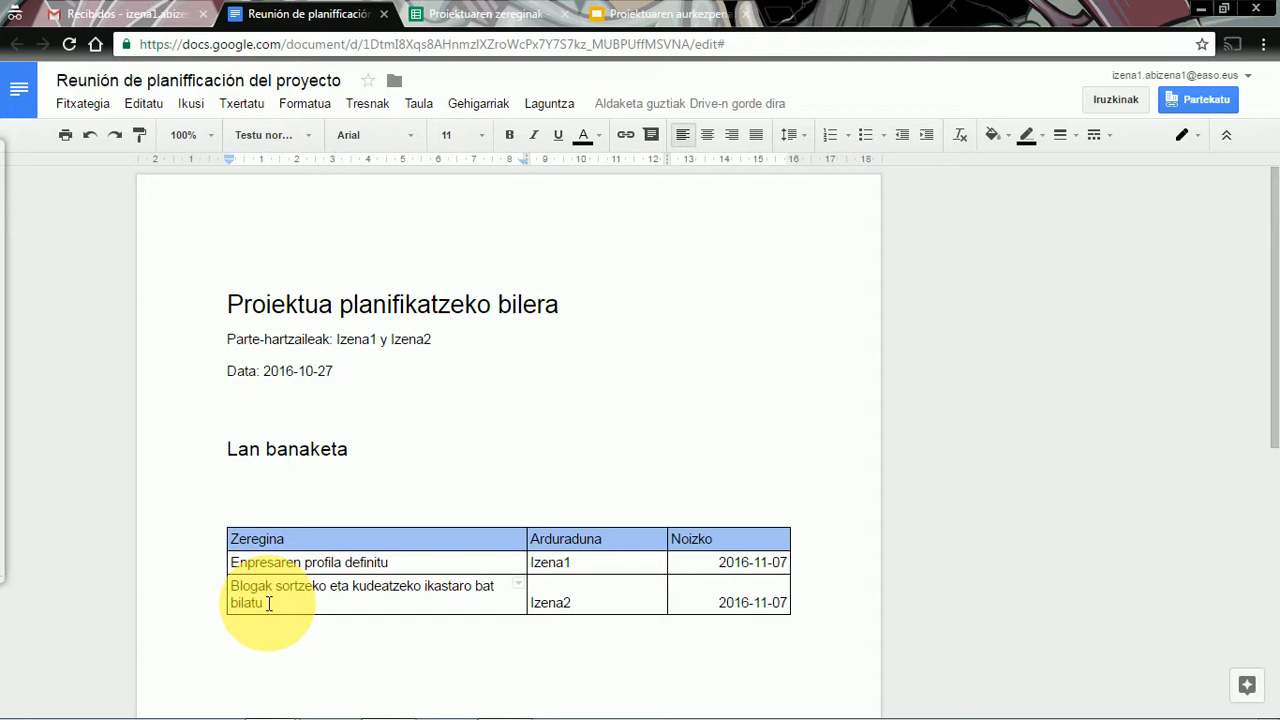
# - Start a comment on the table task "Blogak sortzeko eta kudeatzeko ikastaro bat bilatu" and mention the suggested collaborator in it
pyautogui.tripleClick(233, 590)
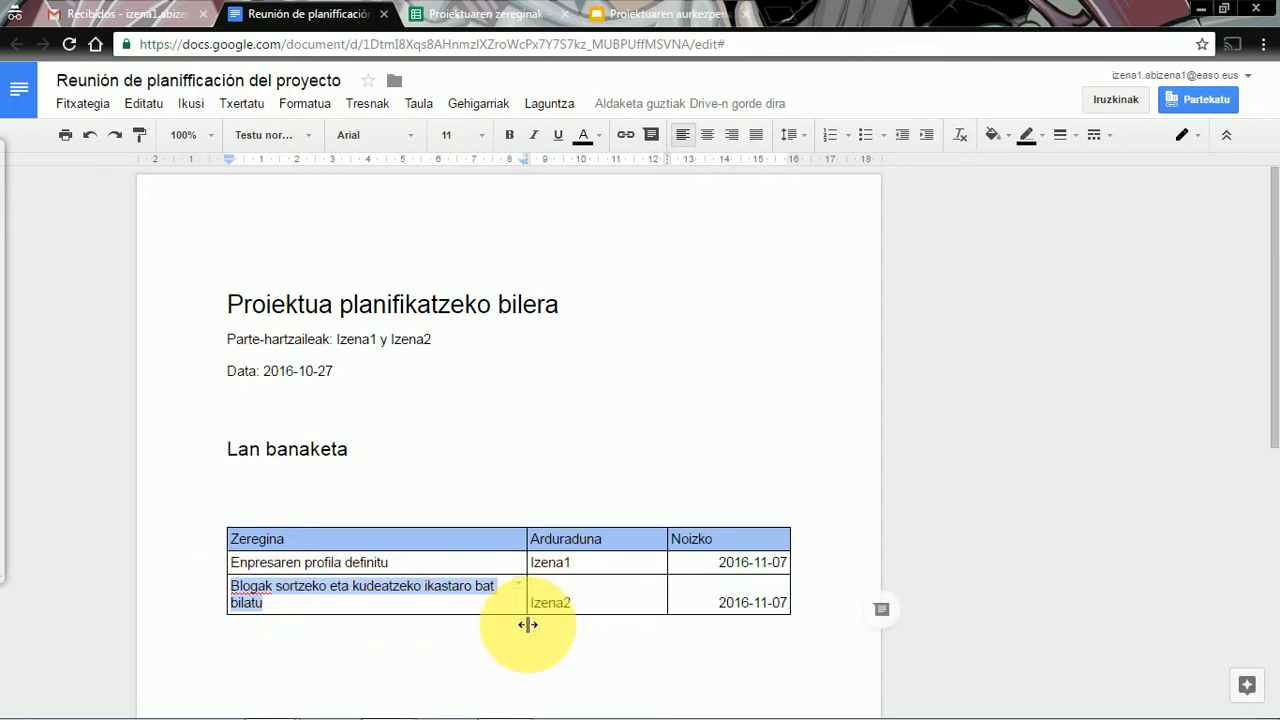
pyautogui.doubleClick(551, 604)
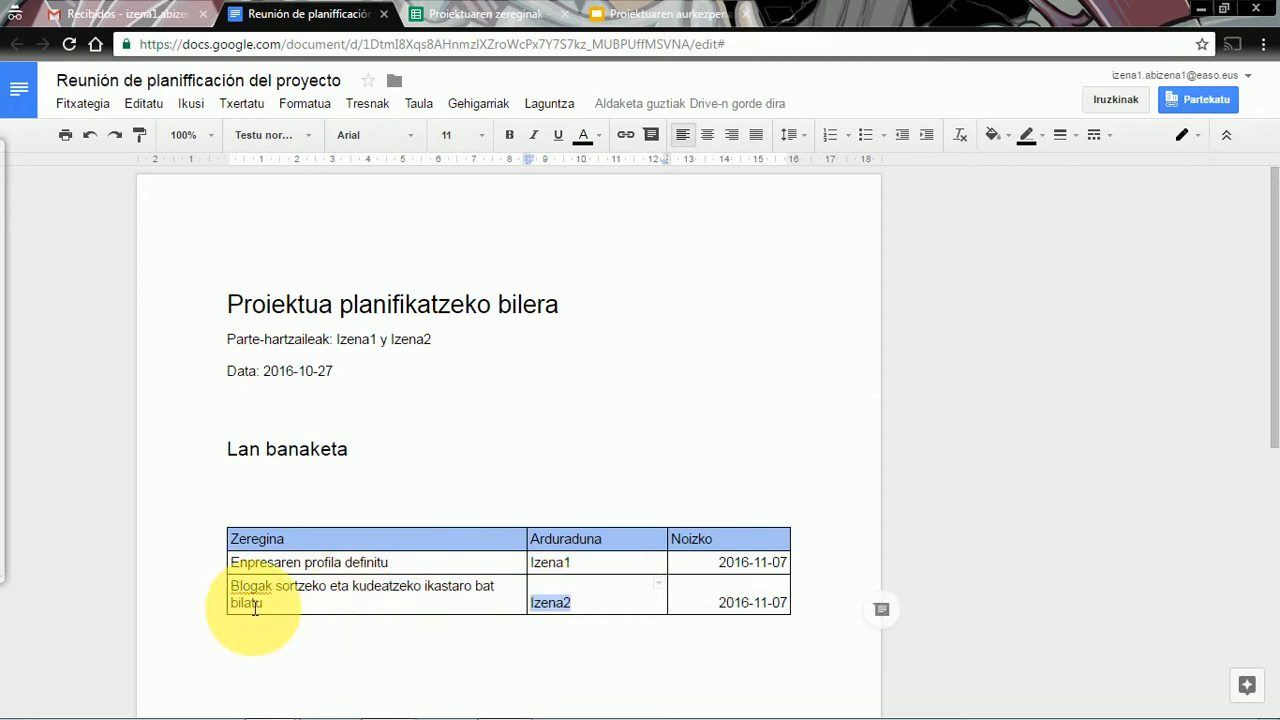
pyautogui.moveTo(262, 603); pyautogui.dragTo(236, 591)
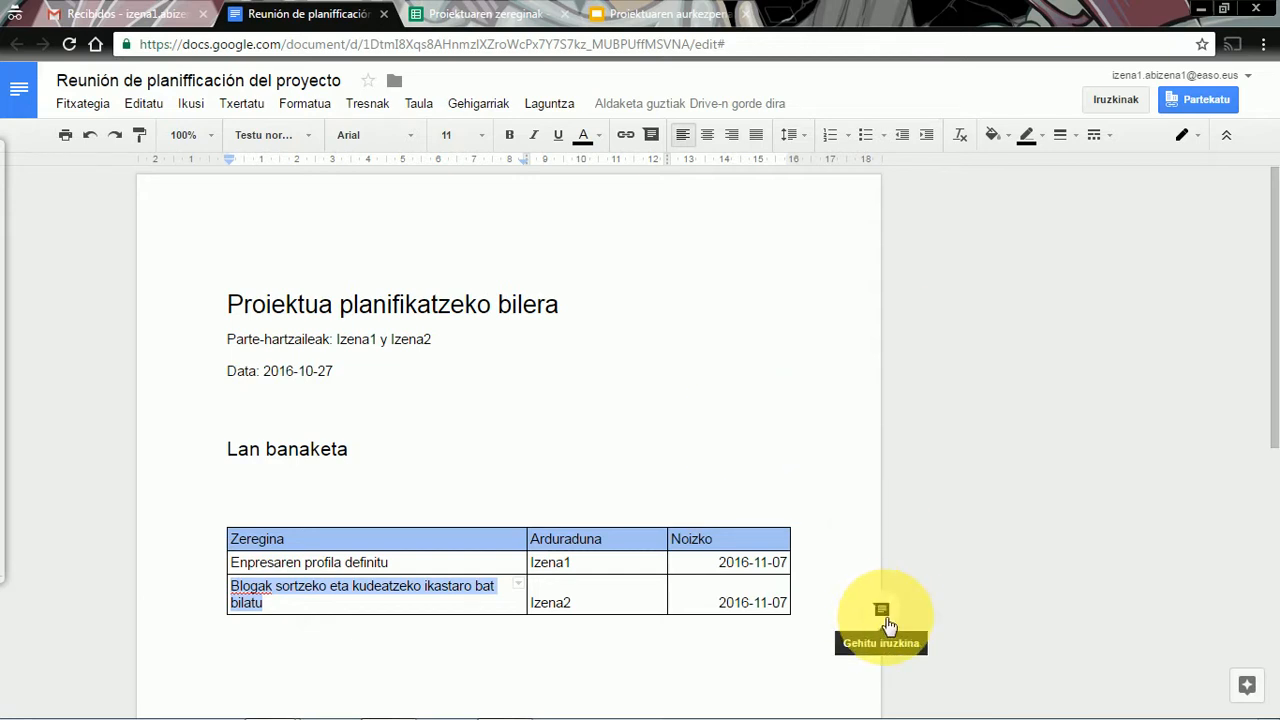
pyautogui.click(881, 617)
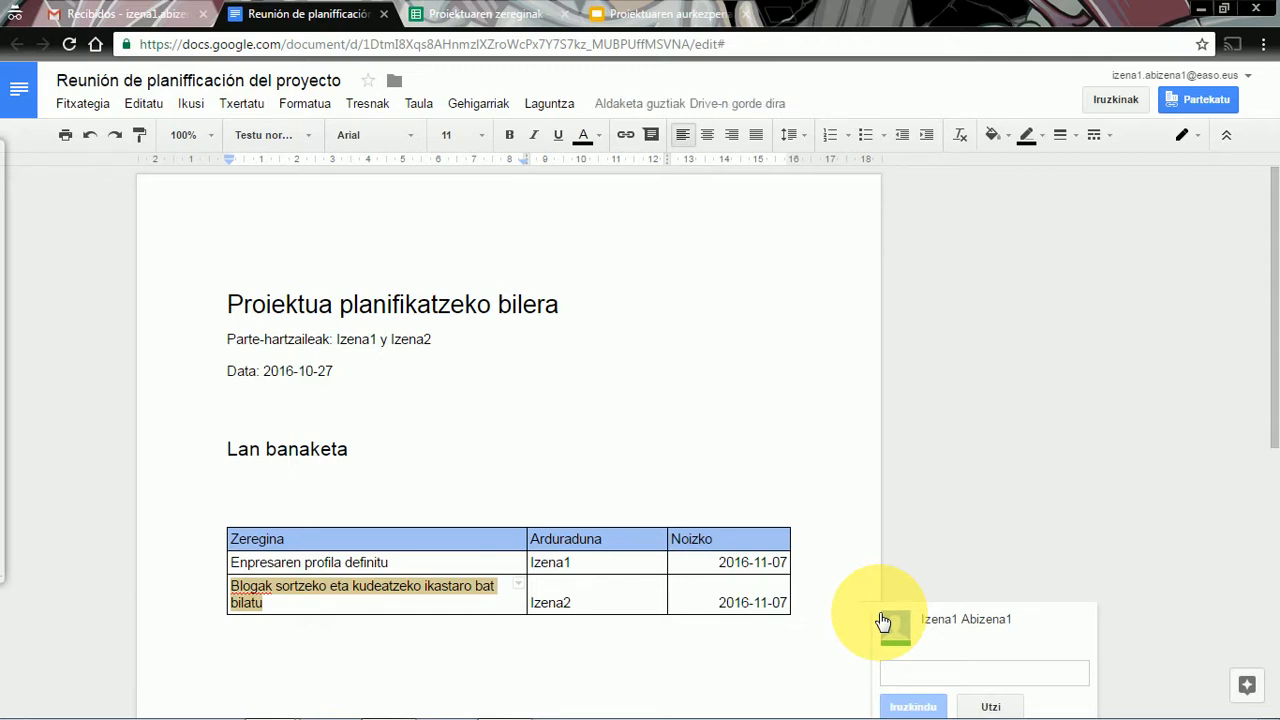
pyautogui.write('+')
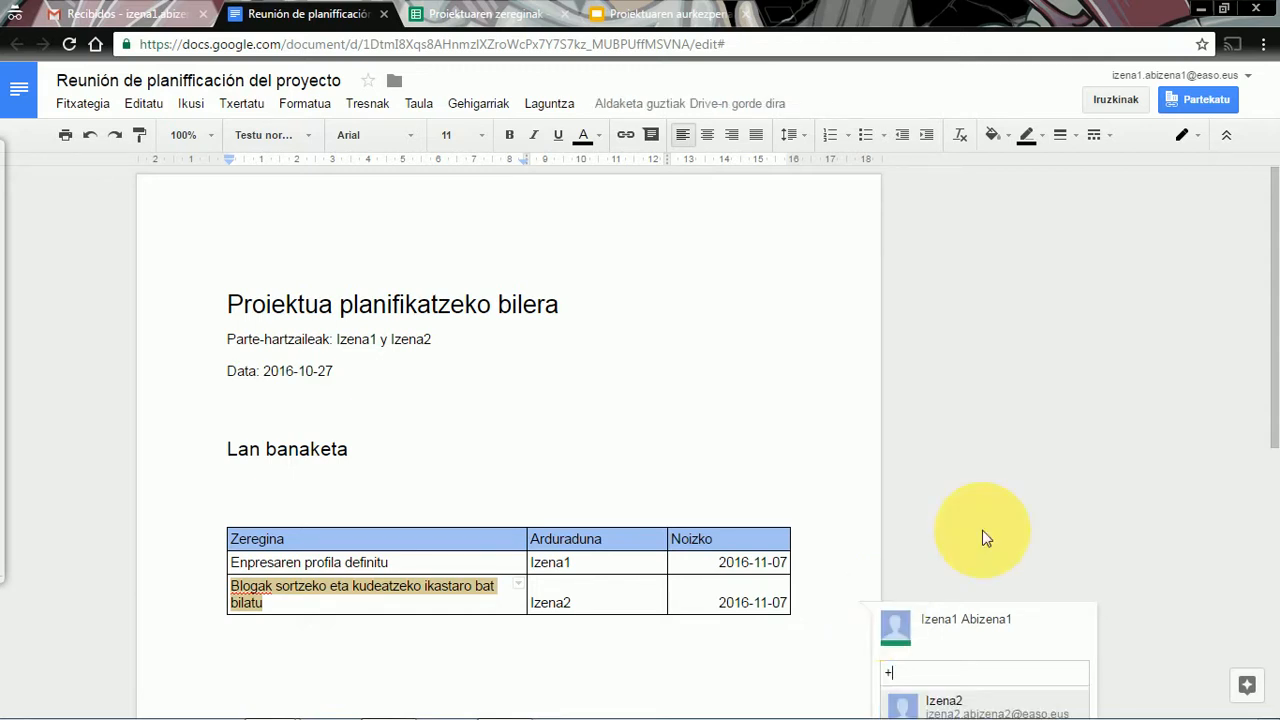
pyautogui.moveTo(1276, 335); pyautogui.dragTo(1276, 400)
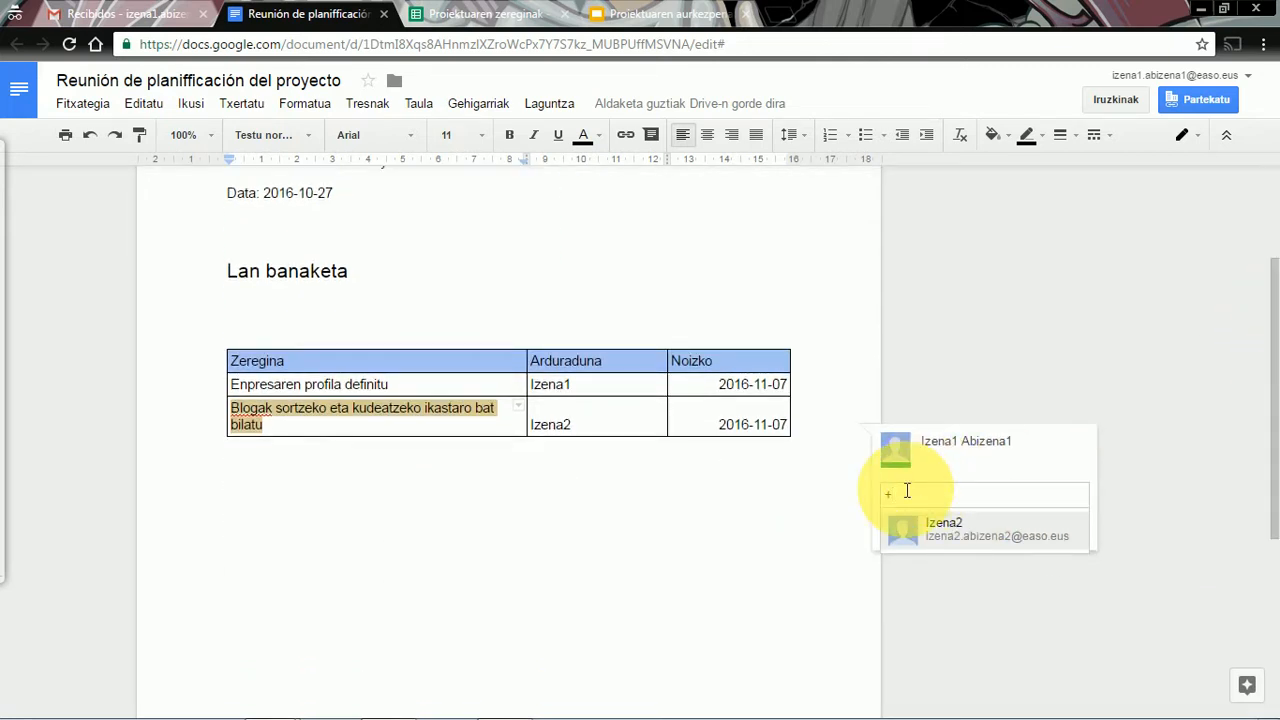
pyautogui.press('BackSpace')
pyautogui.write('@')
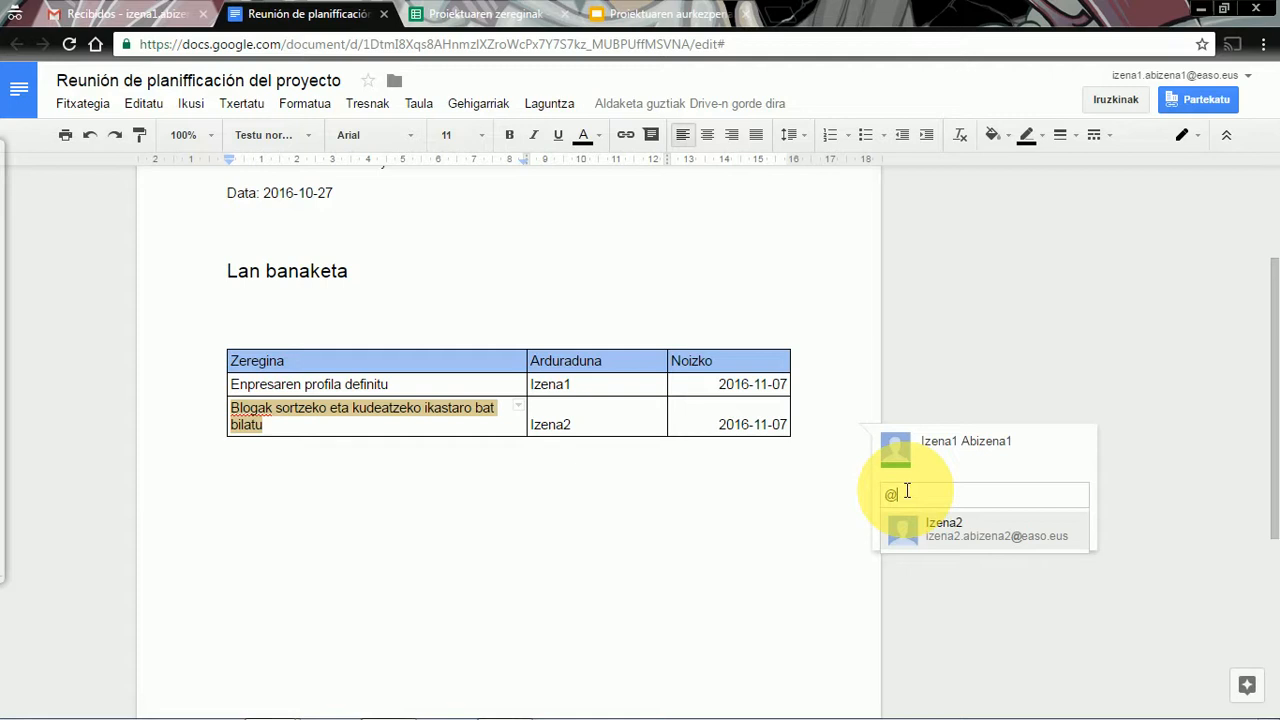
pyautogui.click(957, 537)
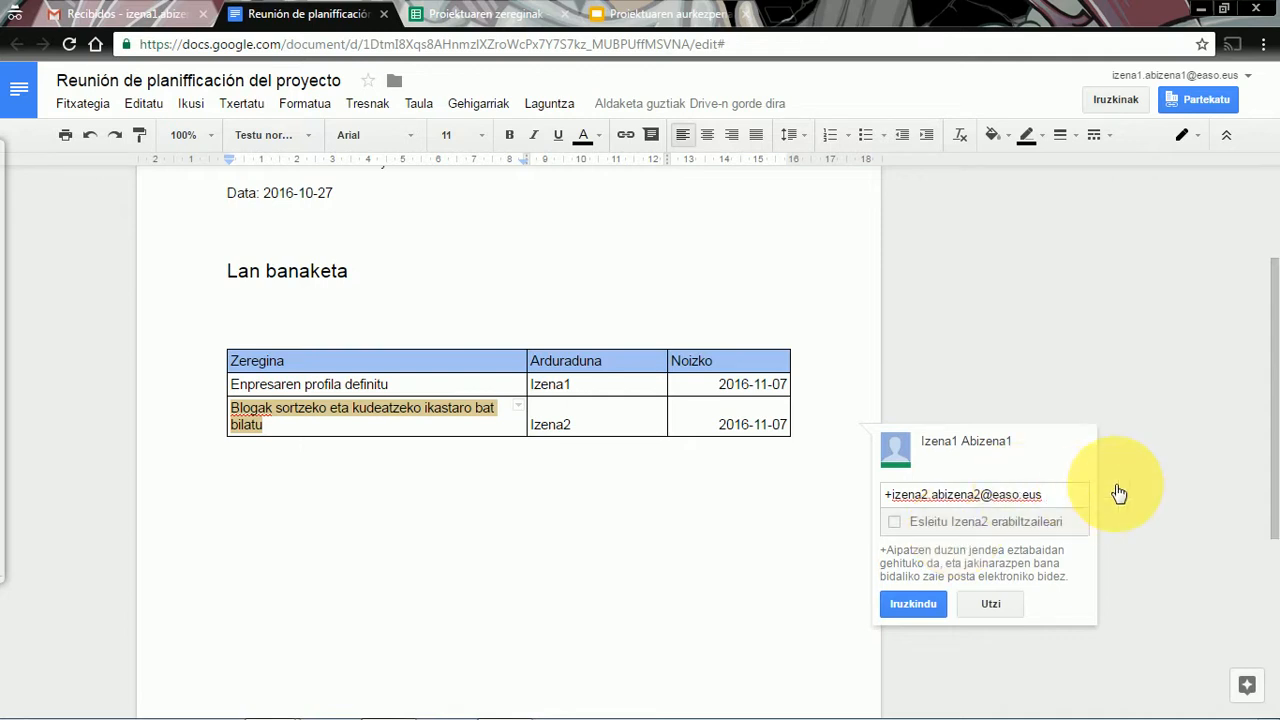
# - Add the text "hau da zurte zeregina" to the comment and assign it to the mentioned collaborator
pyautogui.write('hau da zurte ze')
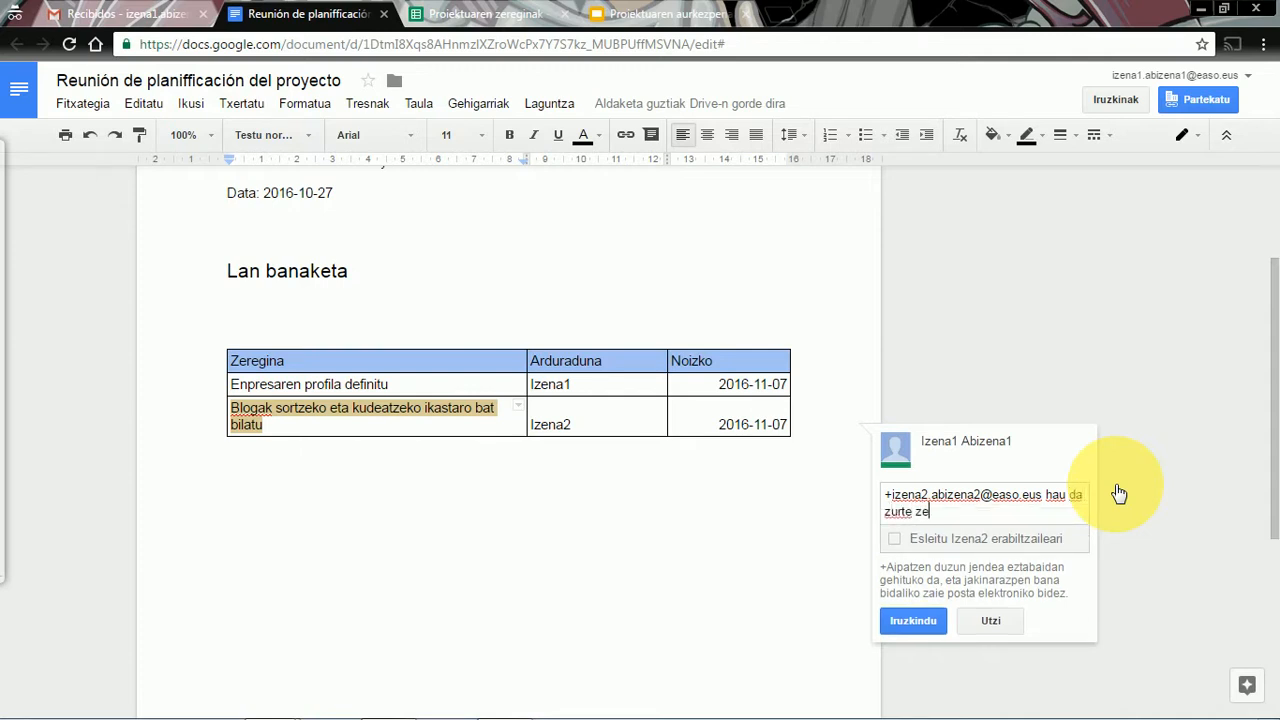
pyautogui.write('regina')
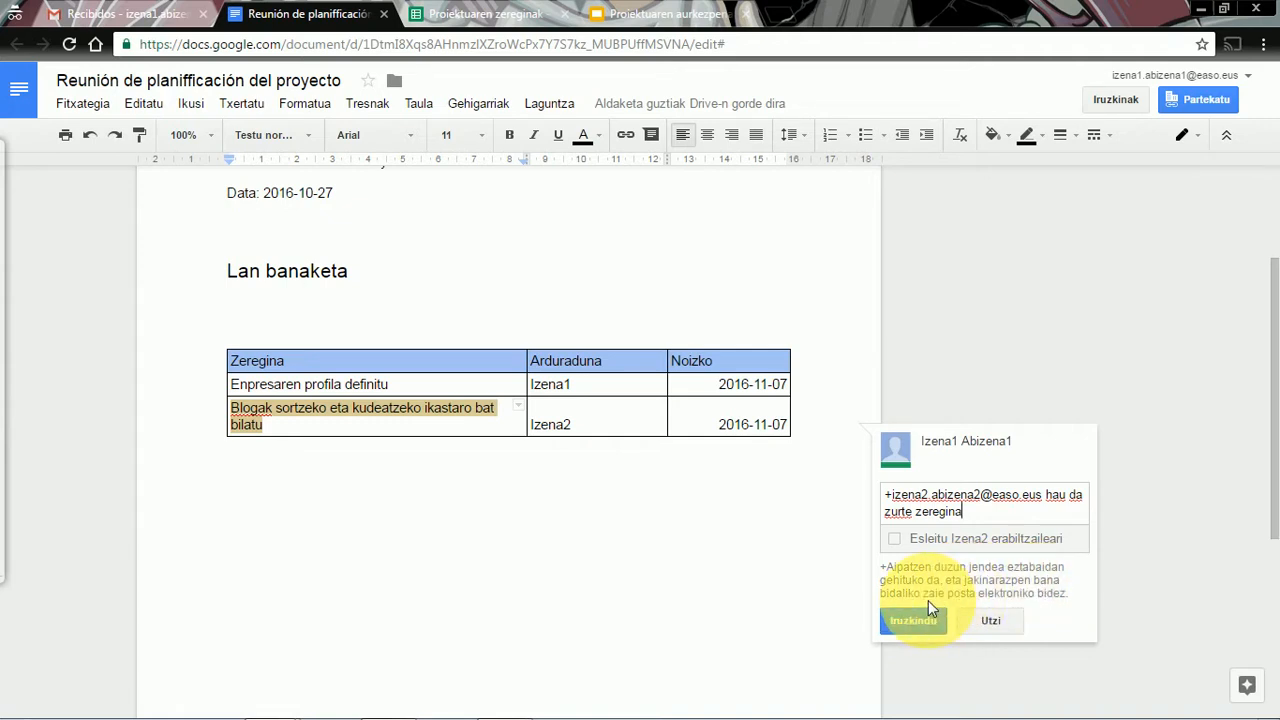
pyautogui.click(895, 542)
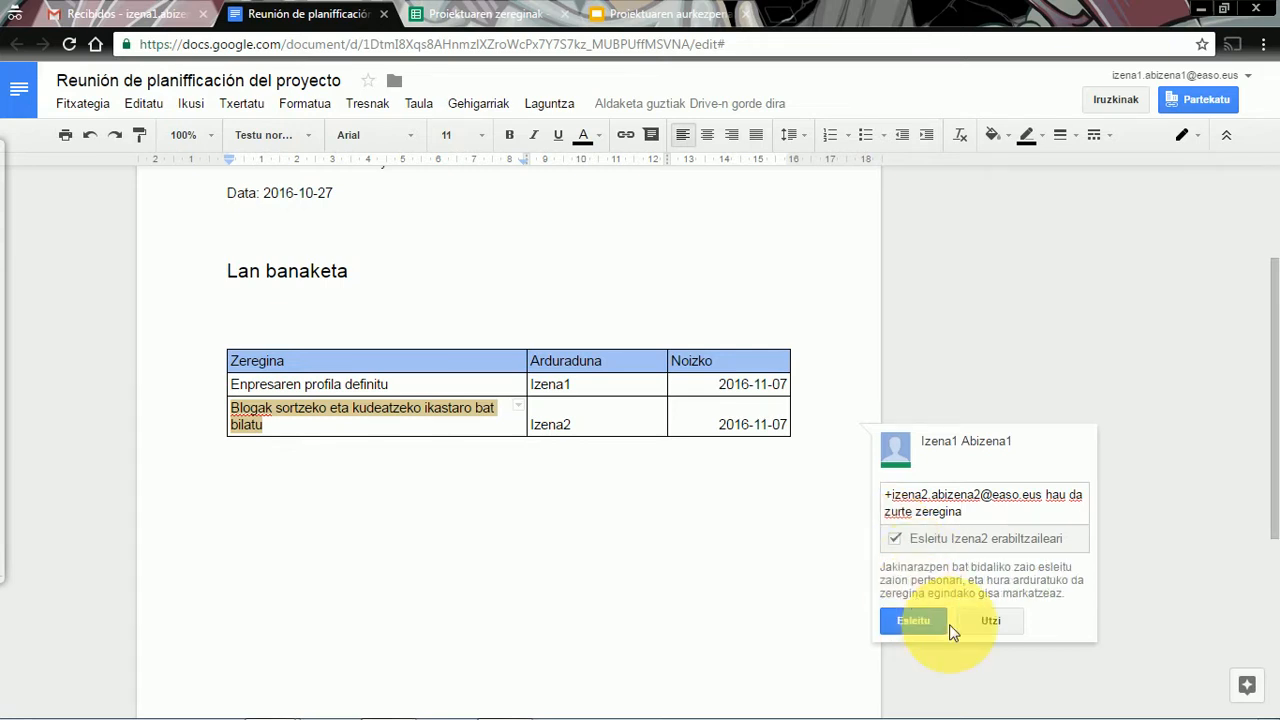
pyautogui.click(914, 615)
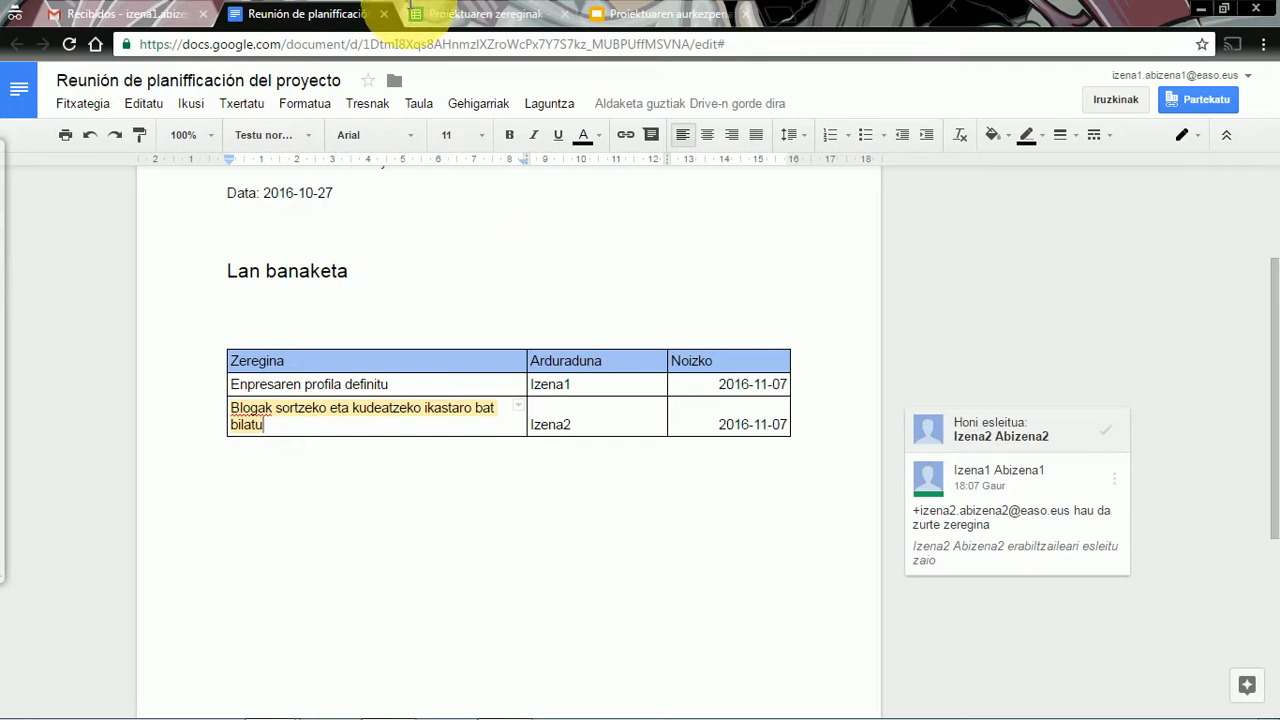
# - In the Proiektuaren zereginak spreadsheet, start a comment on cell A3 and mention the suggested collaborator
pyautogui.click(480, 12)
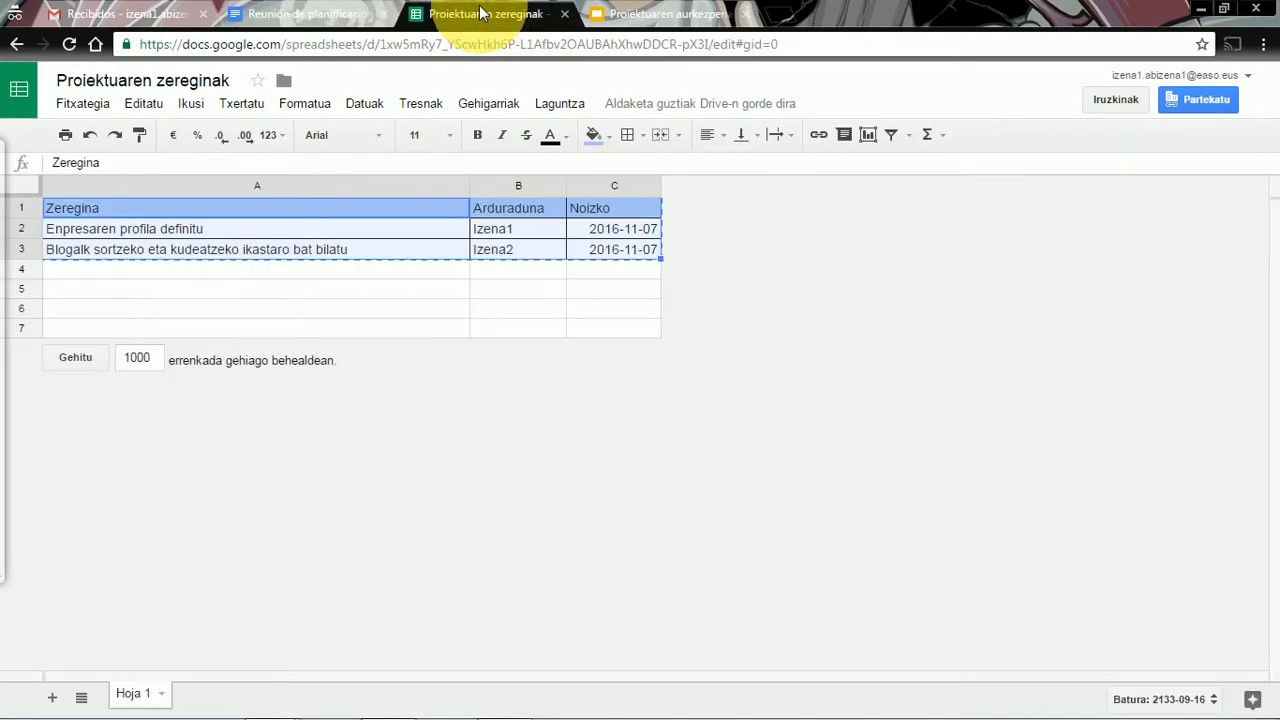
pyautogui.click(424, 250)
pyautogui.click(551, 257)
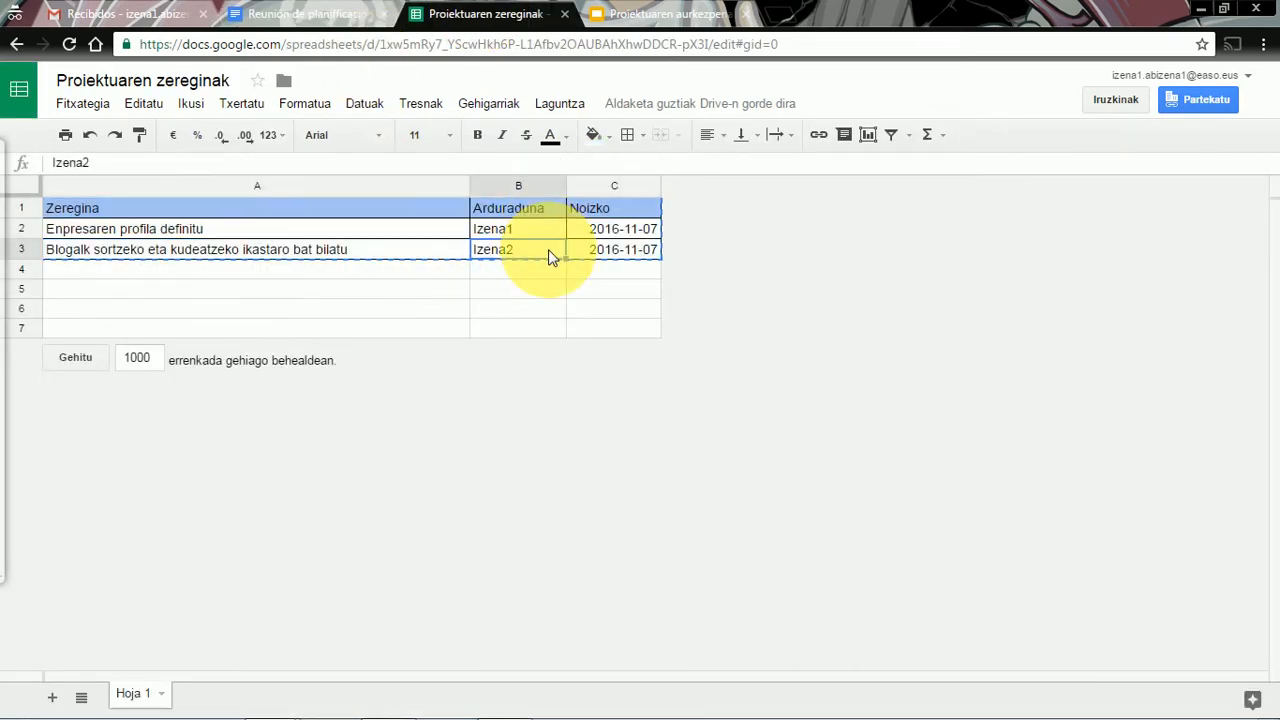
pyautogui.click(455, 255)
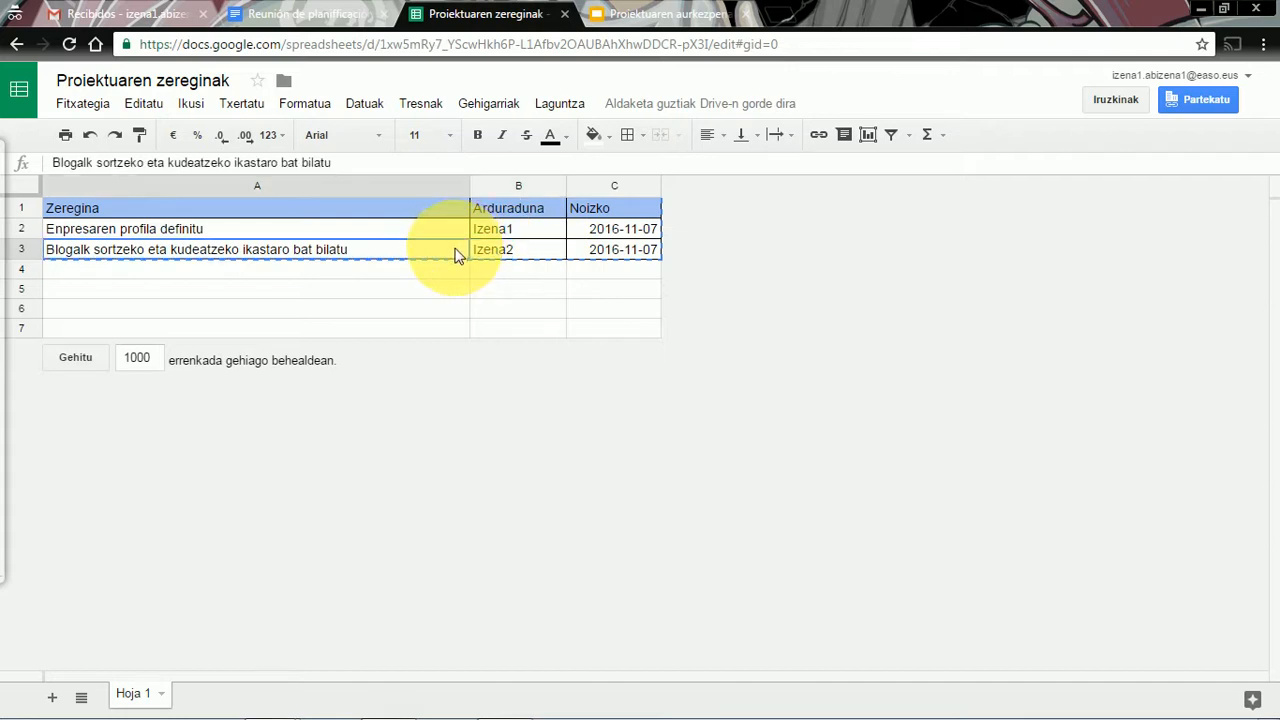
pyautogui.rightClick(455, 255)
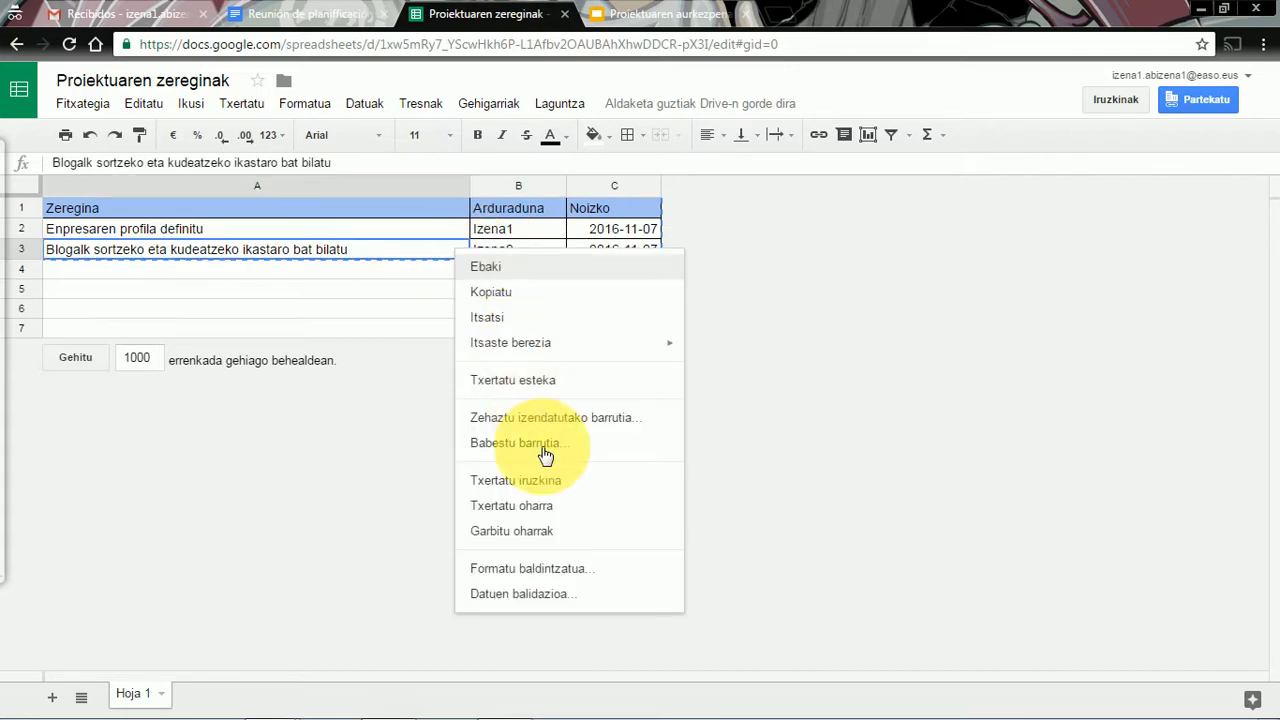
pyautogui.click(538, 488)
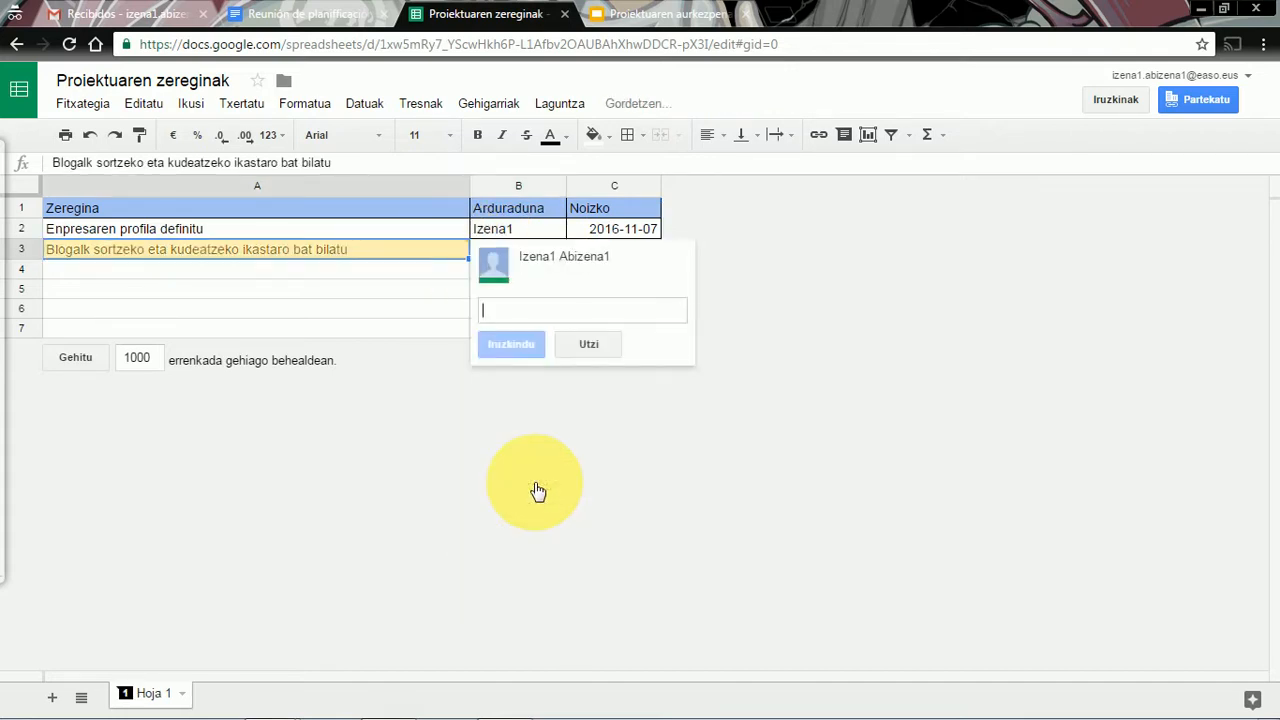
pyautogui.write('+')
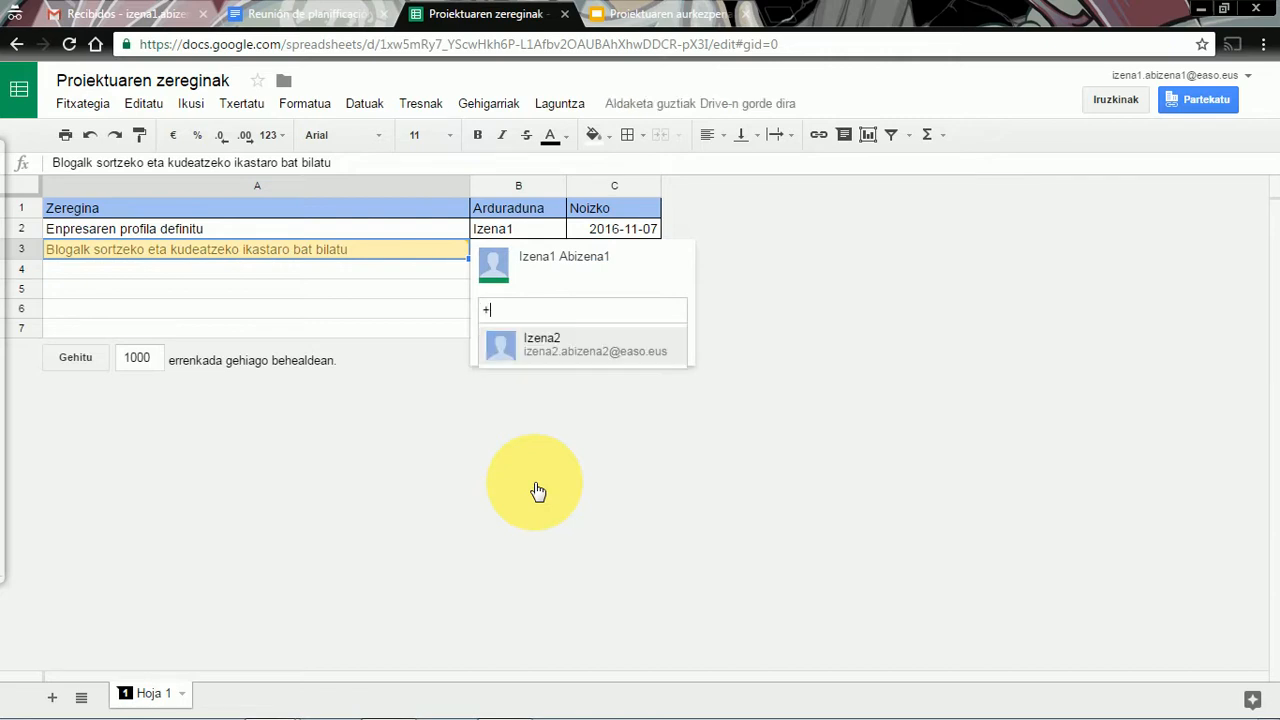
pyautogui.click(592, 358)
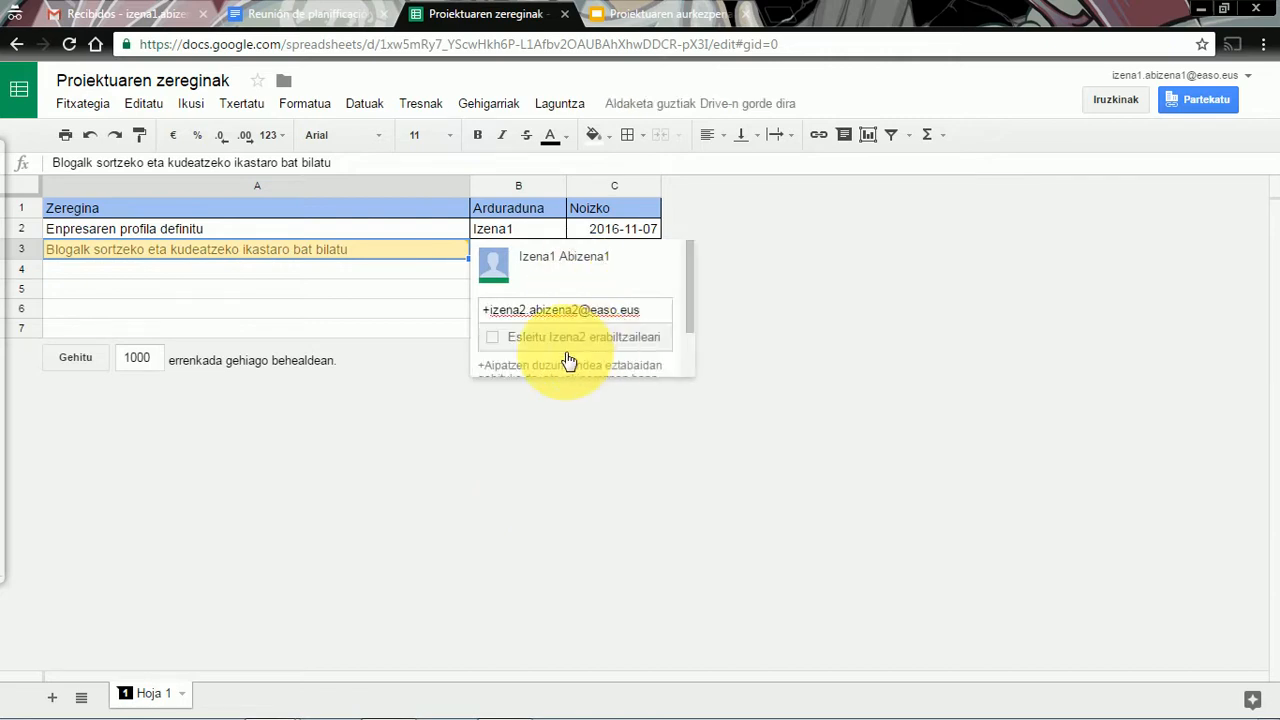
# - Add the text "nahi duguna idatzi" to the cell comment and assign it to the mentioned collaborator
pyautogui.write('nahi')
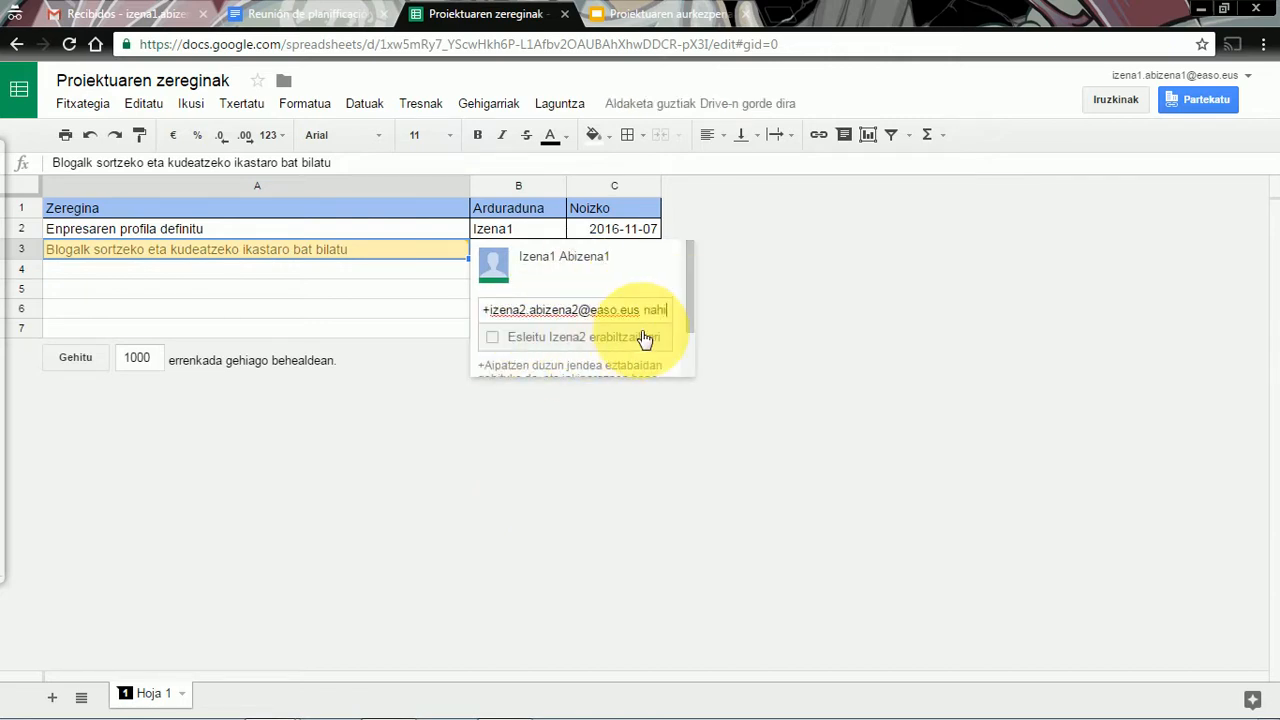
pyautogui.write(' duguna ')
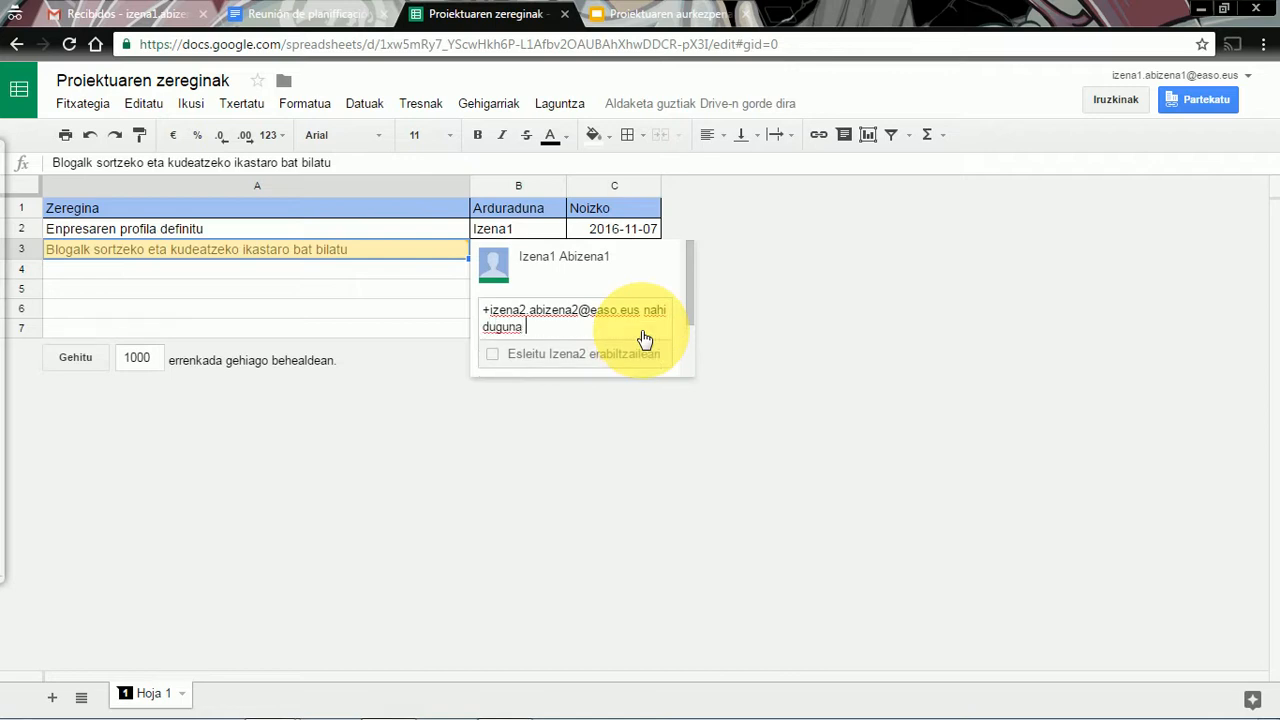
pyautogui.write('idatzi')
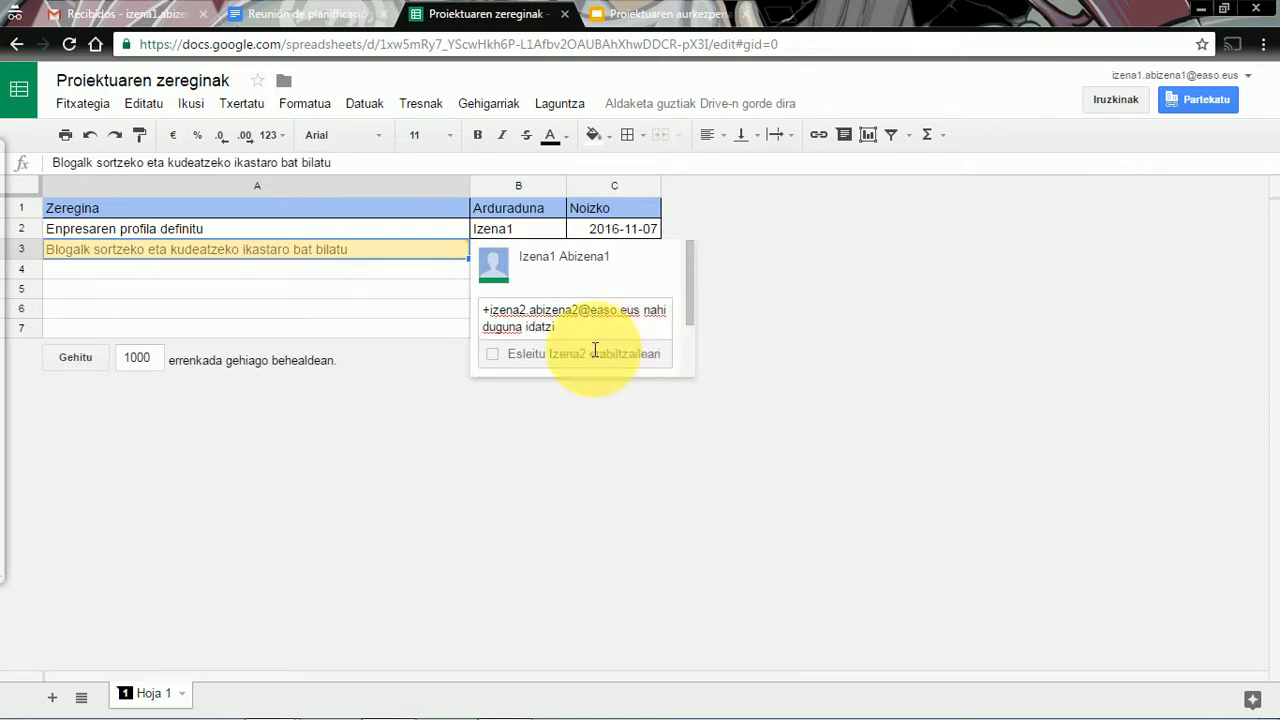
pyautogui.click(494, 355)
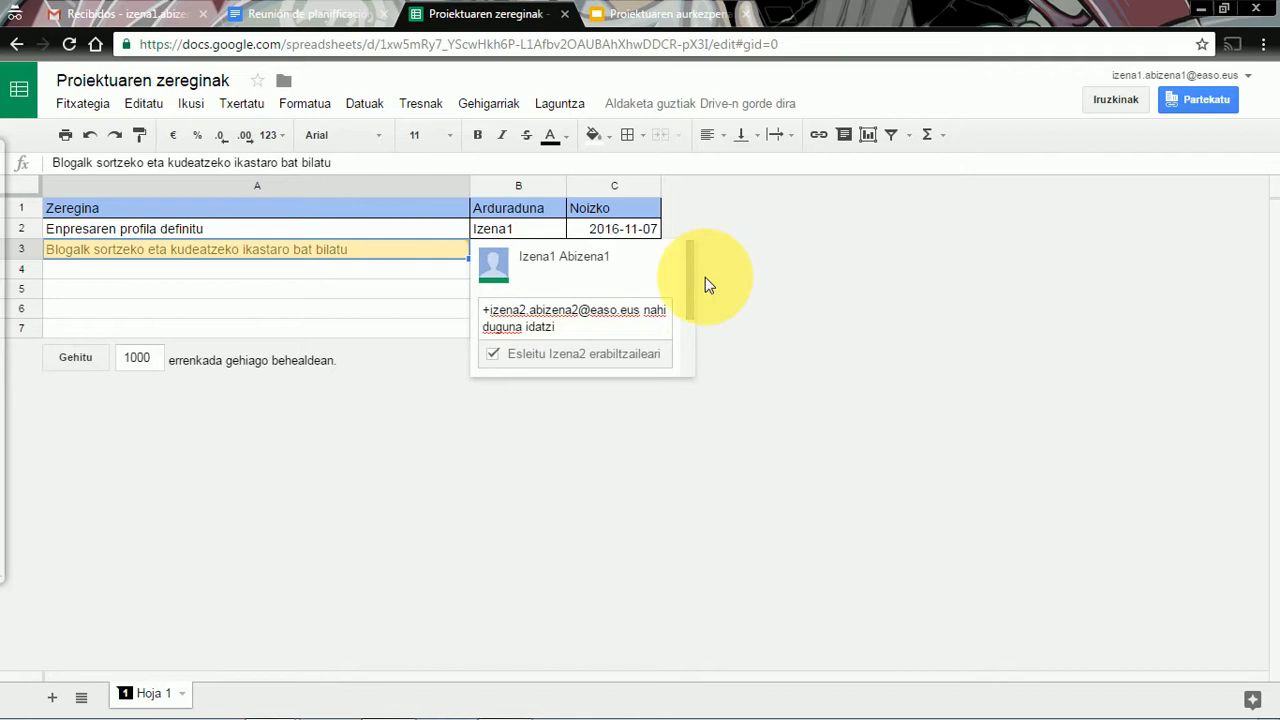
pyautogui.scroll(-2, 690, 345)
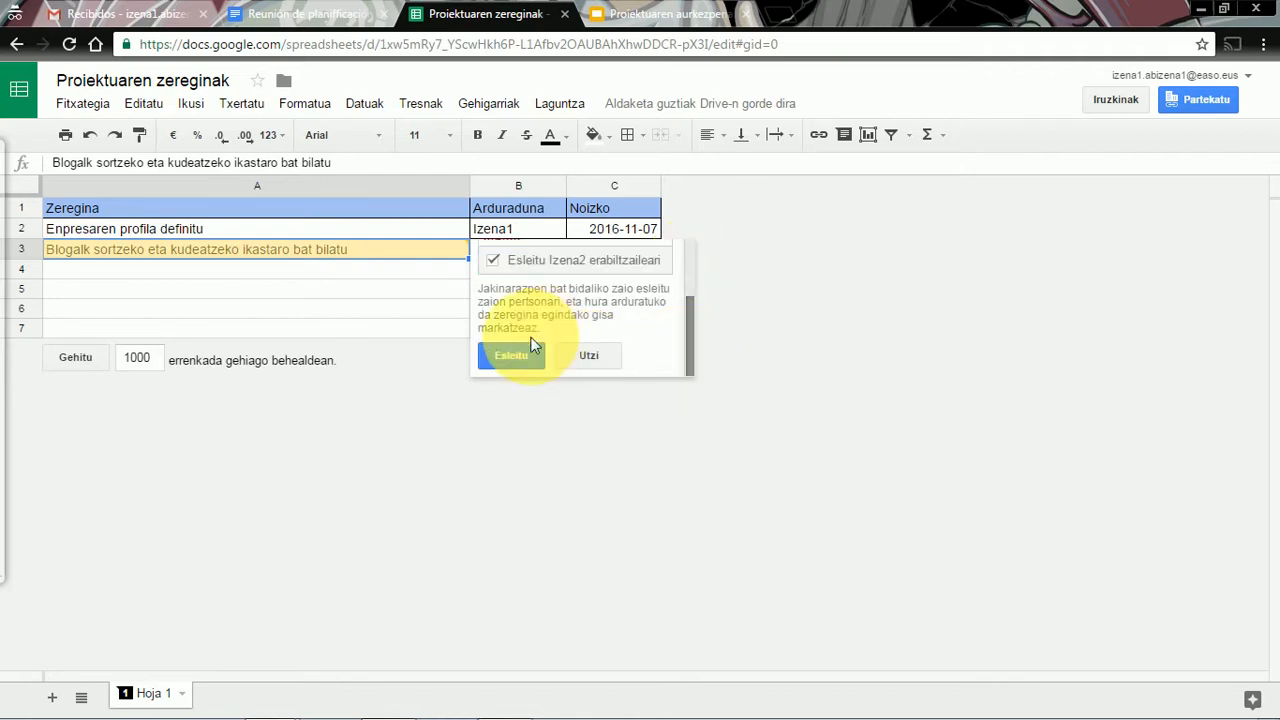
pyautogui.click(512, 356)
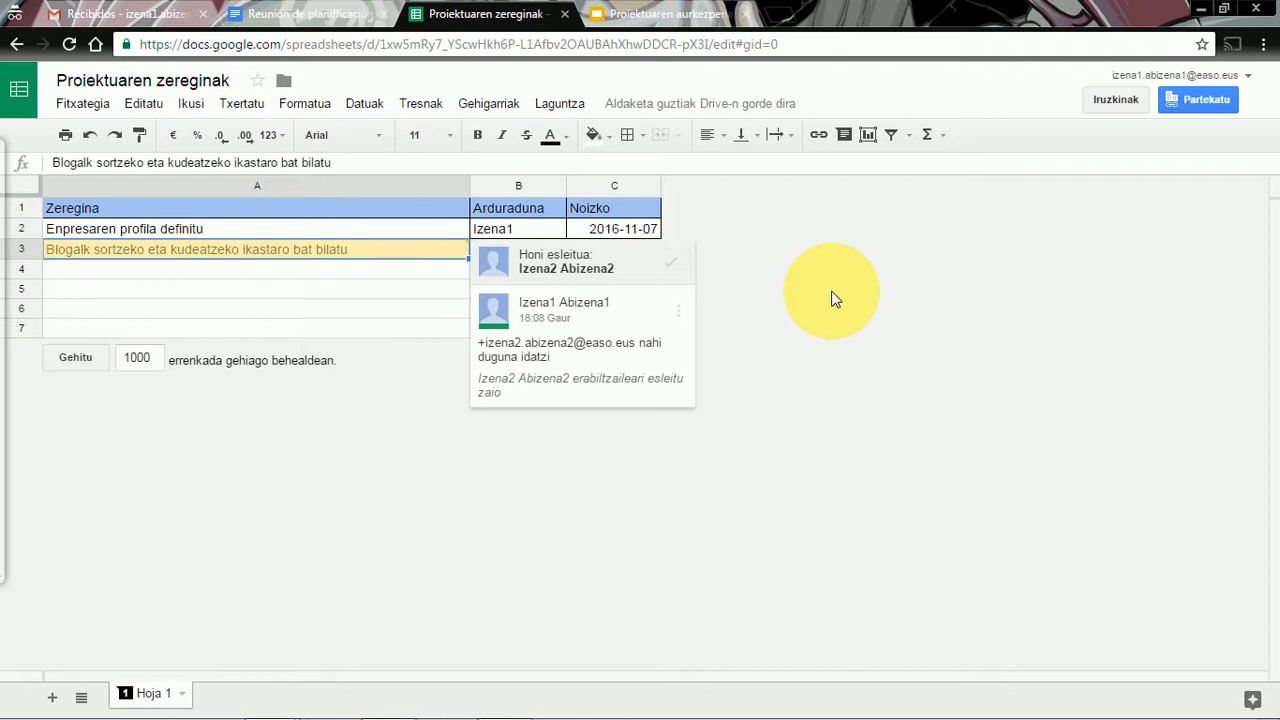
# - In the Proiektuaren aurkezpena presentation, delete the existing assigned comment on slide 2, "Perfil de empresa"
pyautogui.click(647, 14)
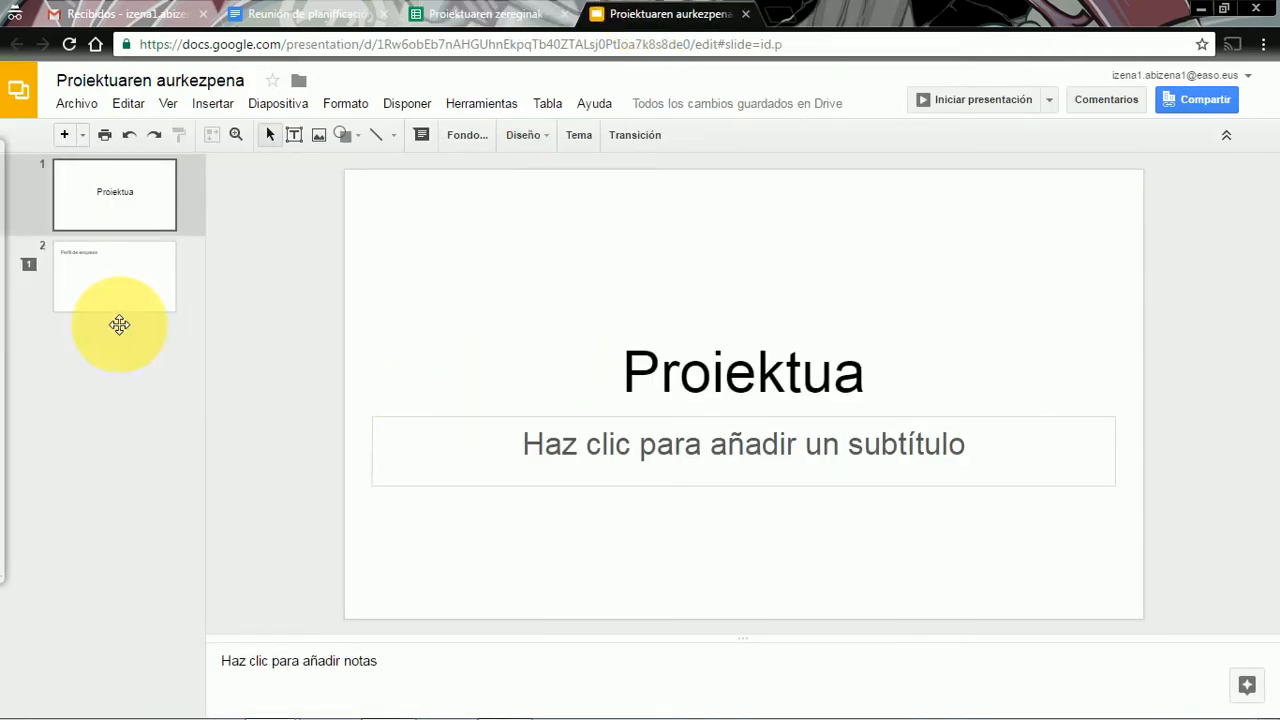
pyautogui.click(116, 304)
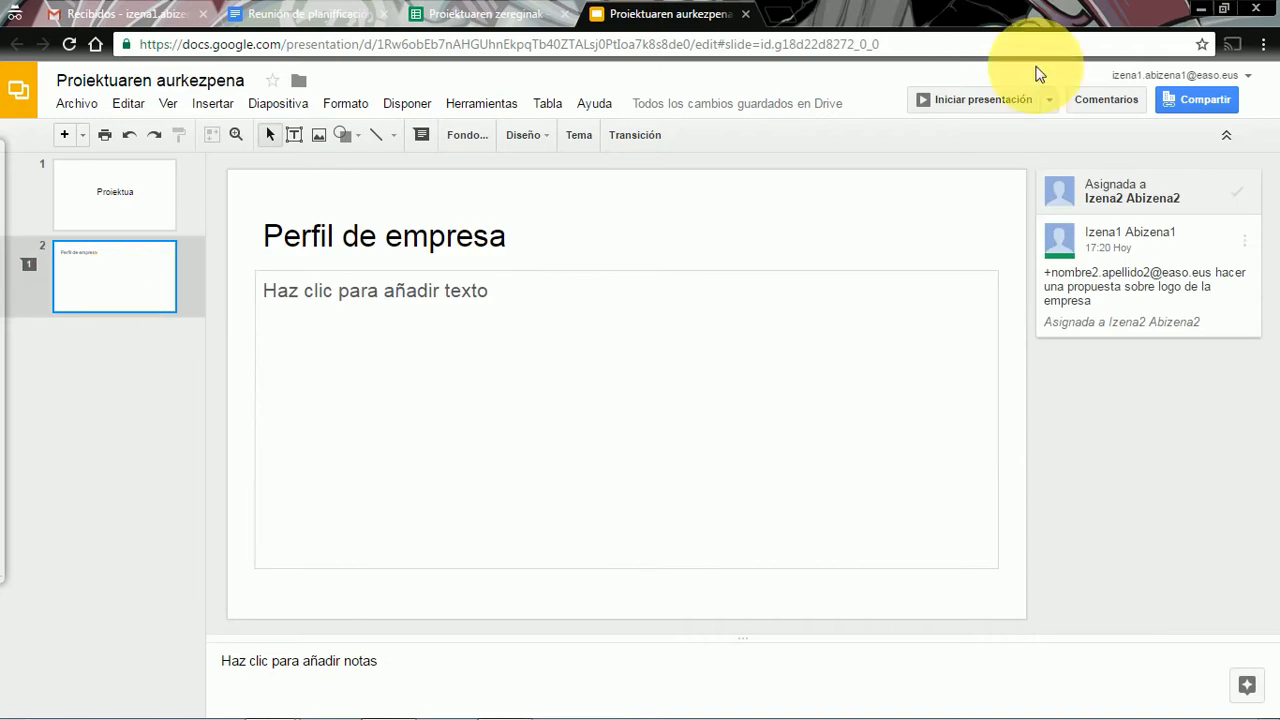
pyautogui.click(1243, 242)
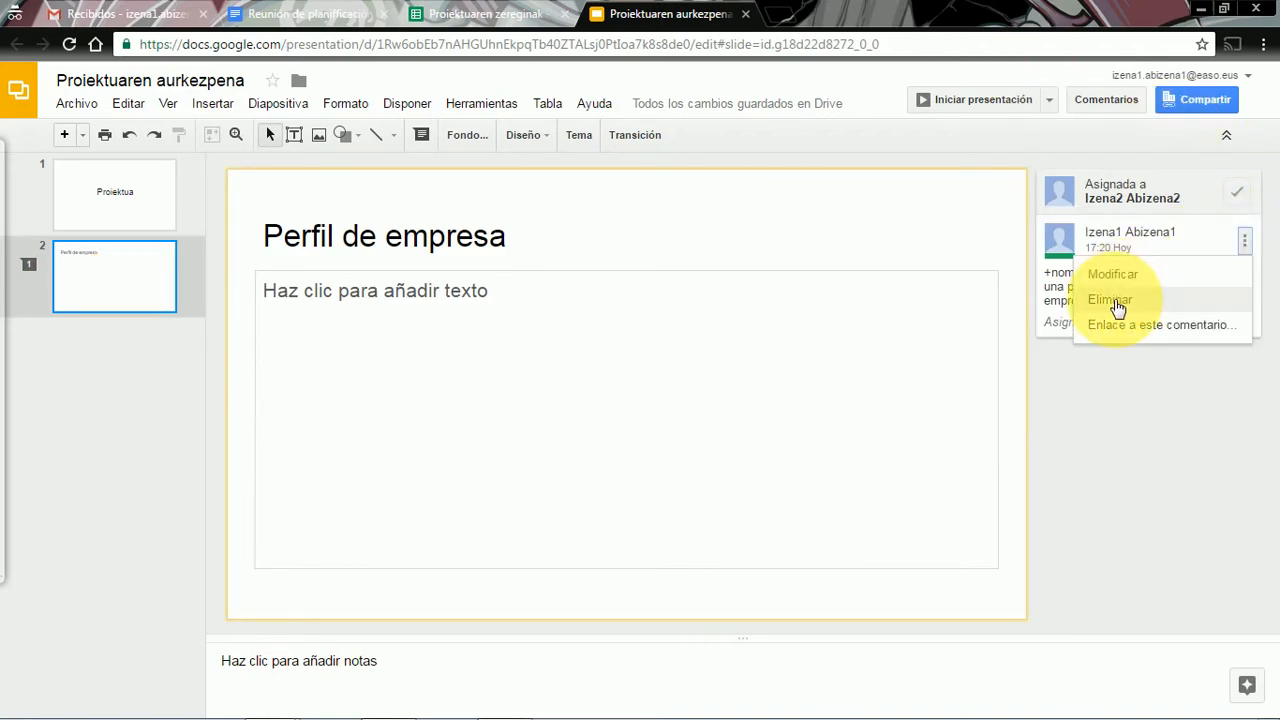
pyautogui.click(1115, 302)
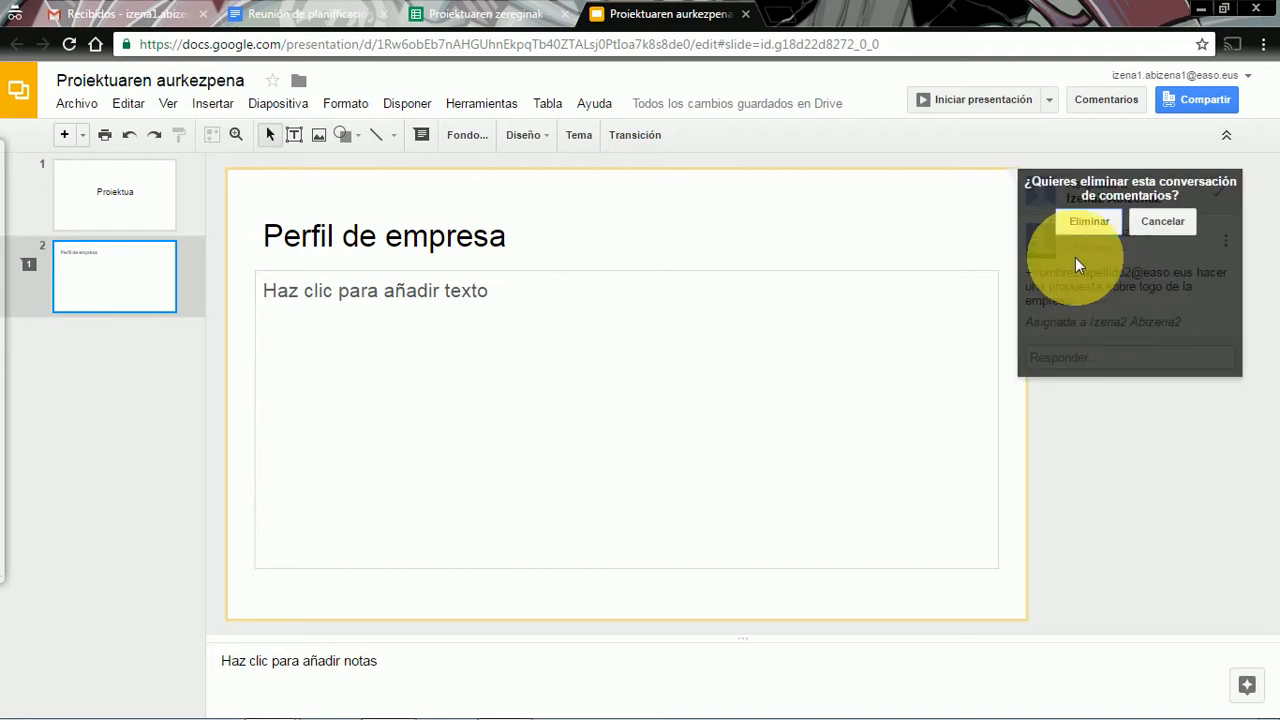